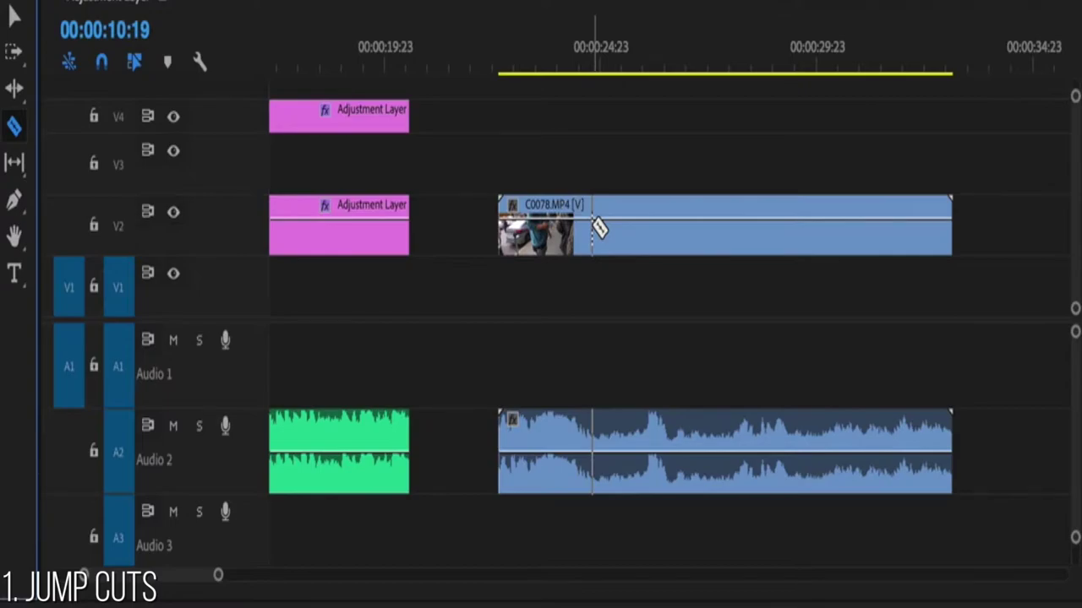
Step: Split the C0078.MP4 clip on V2 into short segments with the Razor tool
left_click(592, 226)
left_click(693, 226)
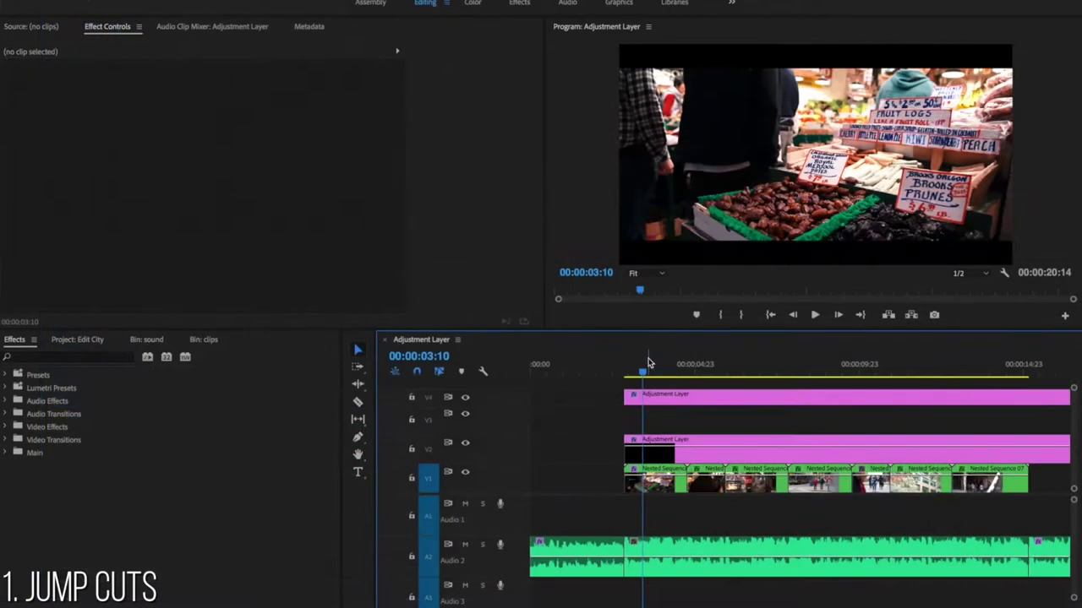
Step: Scrub through the nested sequences to examine the cut between Nested Sequence 05 and Nested Sequence 06 near 00:00:11:01
left_click_drag(644, 364, 915, 377)
scroll(909, 382, "up", 5)
left_click_drag(724, 370, 783, 375)
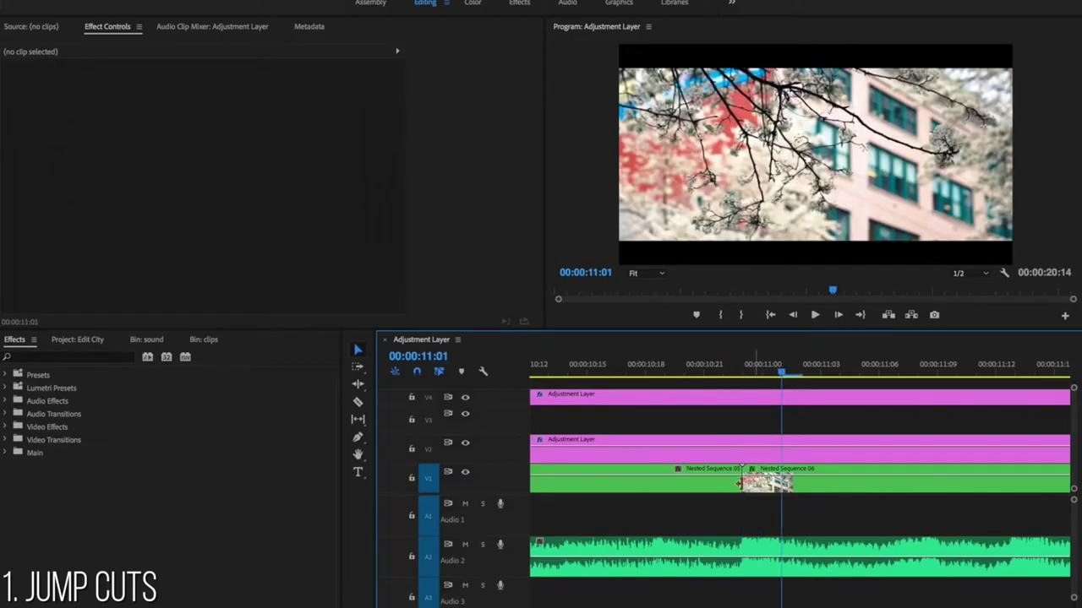
left_click(736, 524)
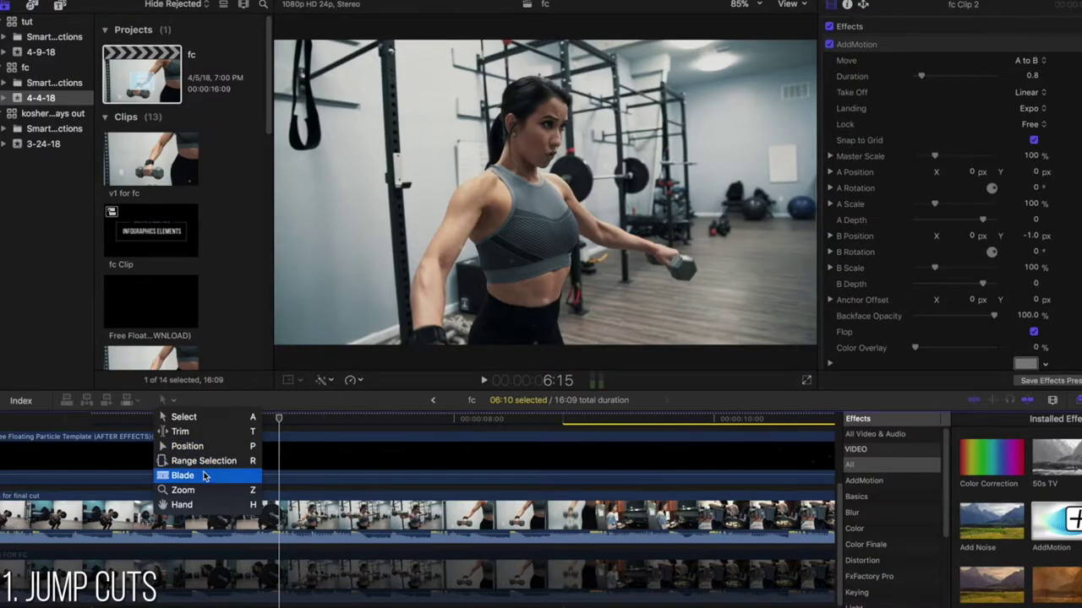
Step: In Final Cut Pro, blade the "V4 for final cut" clip to isolate a five-frame piece starting at 6:15
left_click(203, 476)
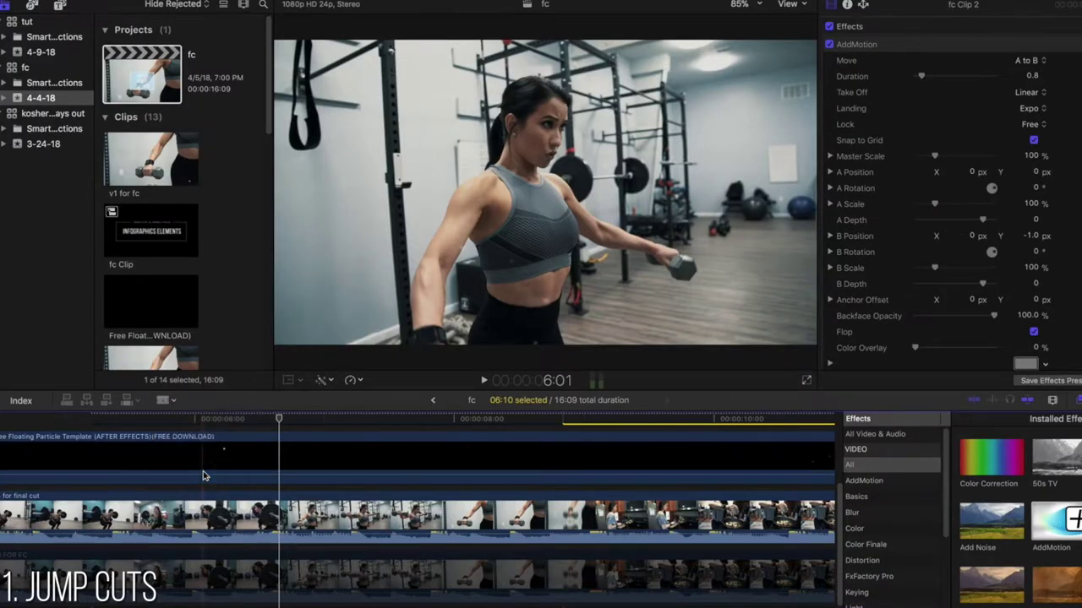
left_click(281, 513)
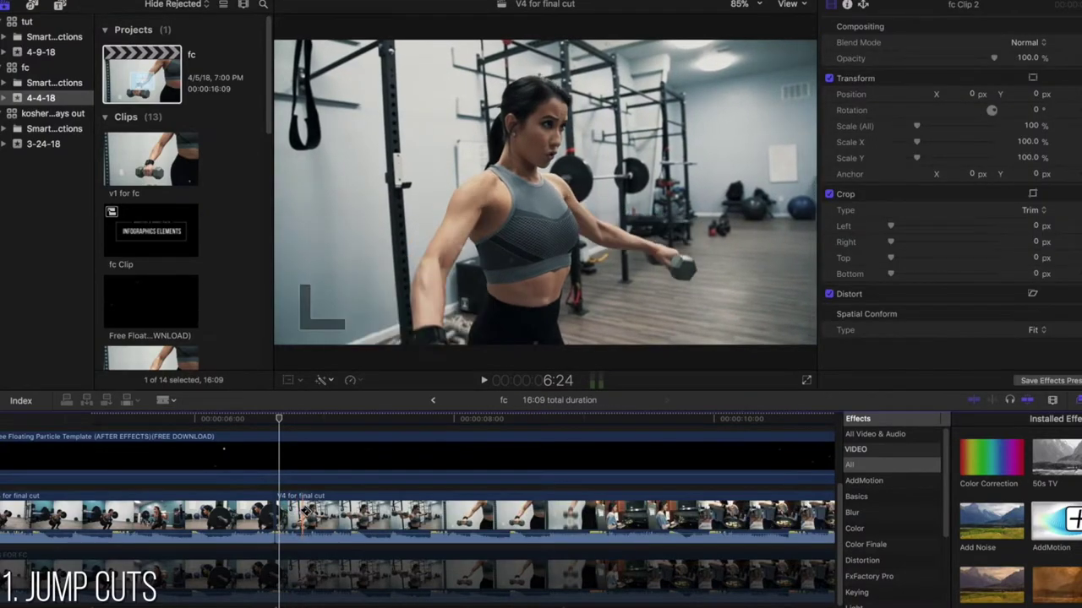
Step: Delete the isolated five-frame piece with the Select tool and move the following clip earlier over the gap
left_click(165, 401)
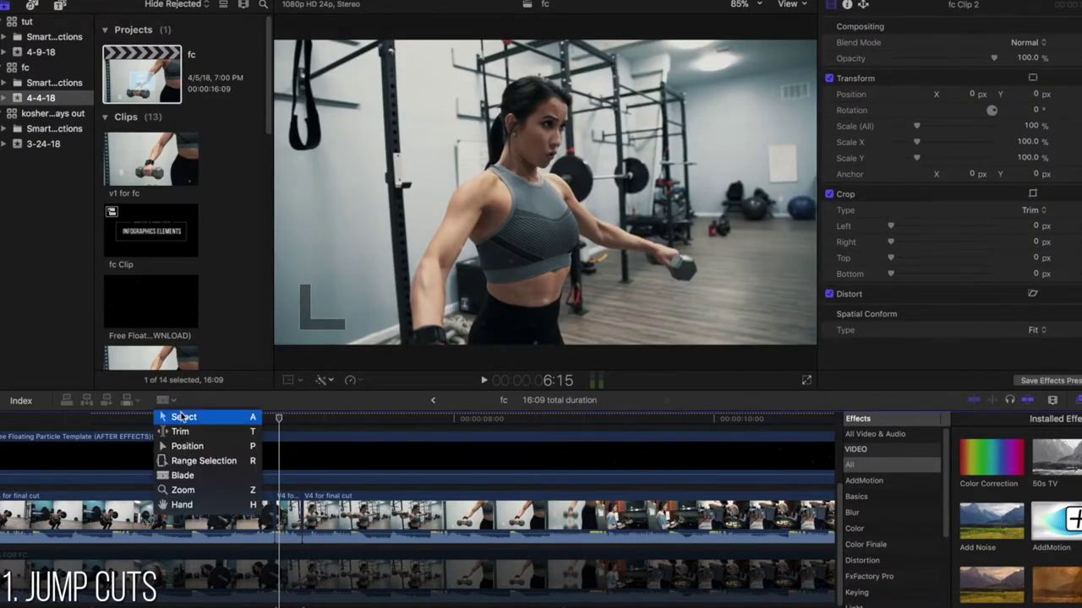
left_click(183, 417)
left_click(288, 513)
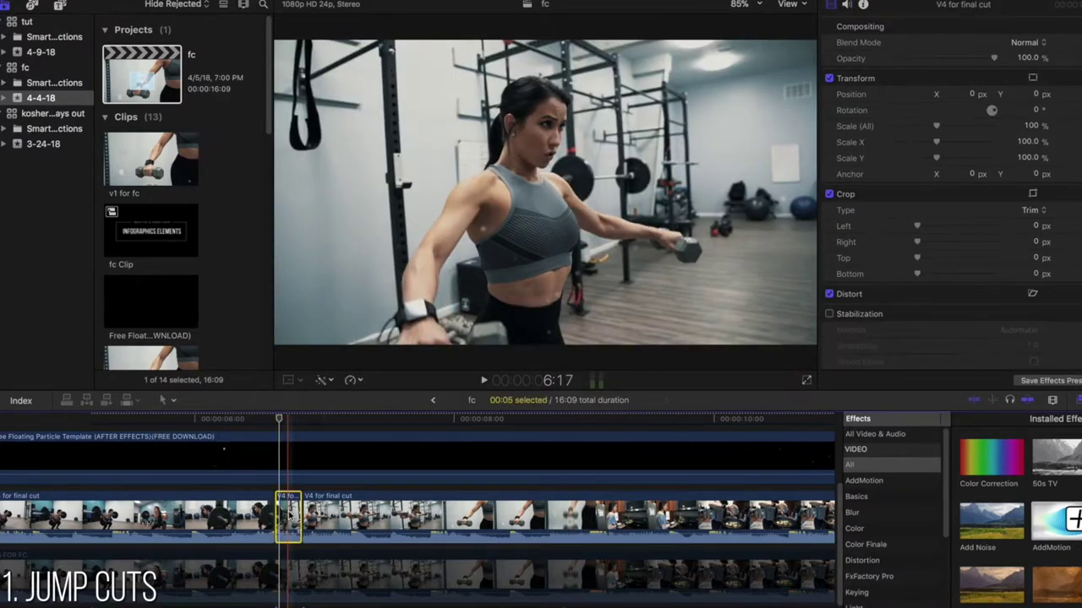
key("shift+Delete")
left_click_drag(305, 524, 277, 525)
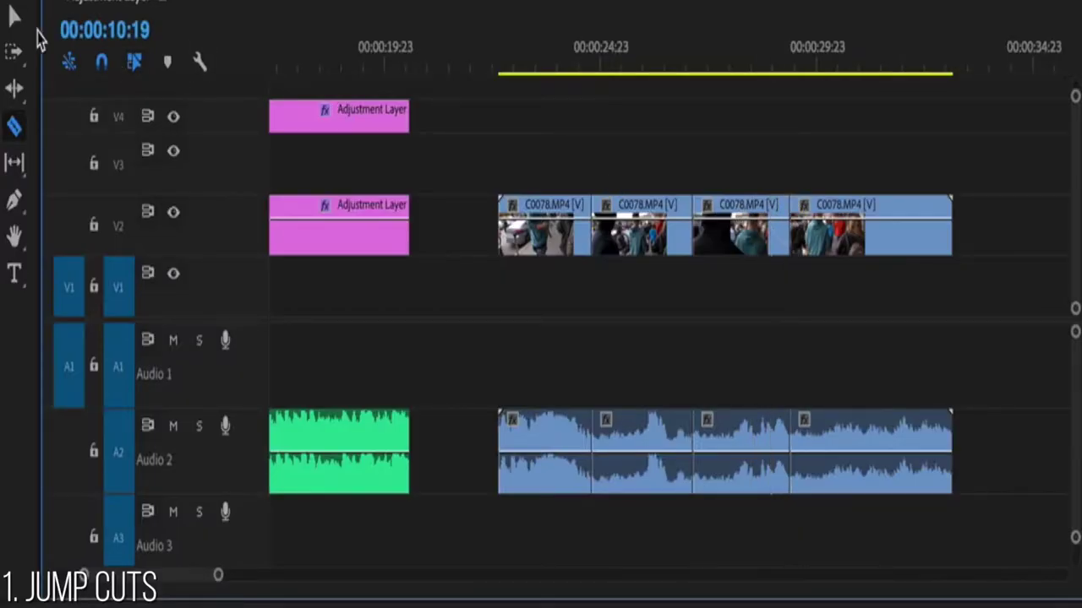
Step: In Premiere Pro, ripple delete the two middle segments of the split C0078.MP4 clip so the outer segments meet
left_click(14, 15)
left_click(655, 227)
key("shift+Delete")
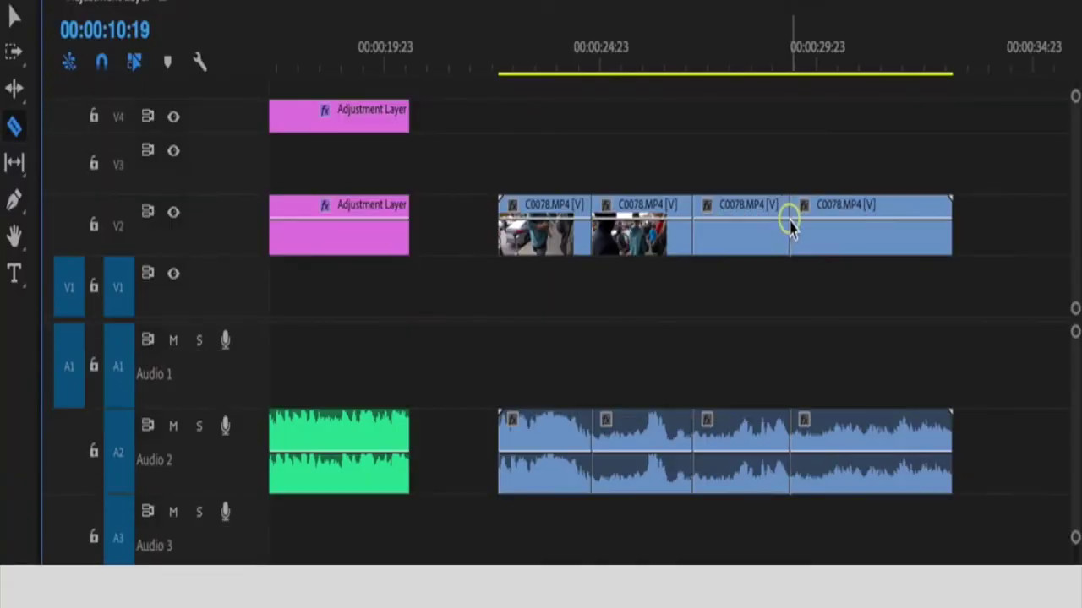
left_click(651, 221)
key("shift+Delete")
left_click(649, 221)
key("shift+Delete")
left_click_drag(546, 152, 664, 372)
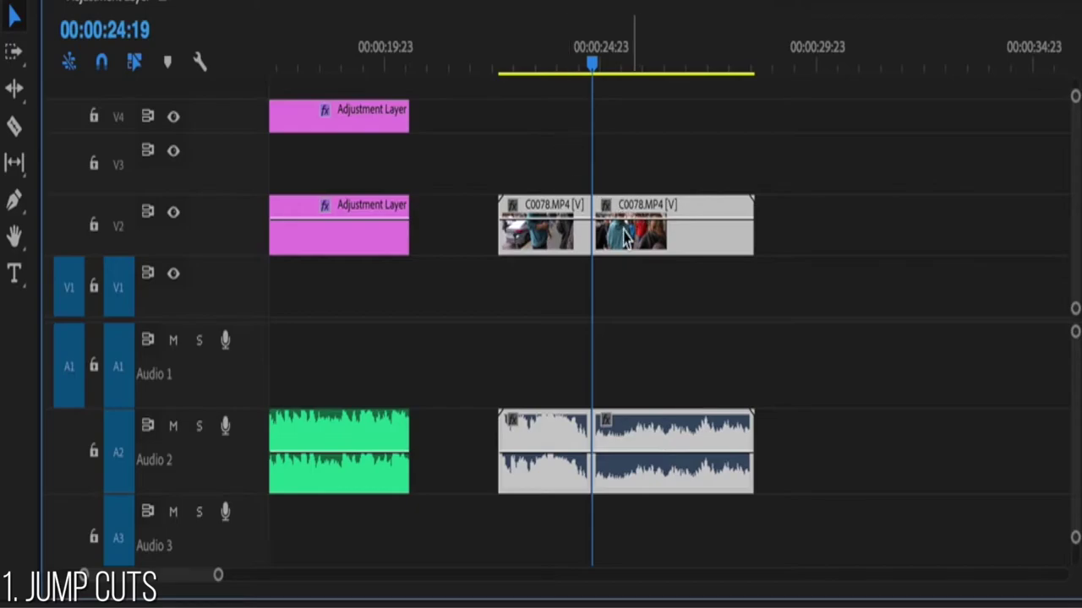
left_click(648, 335)
left_click(525, 47)
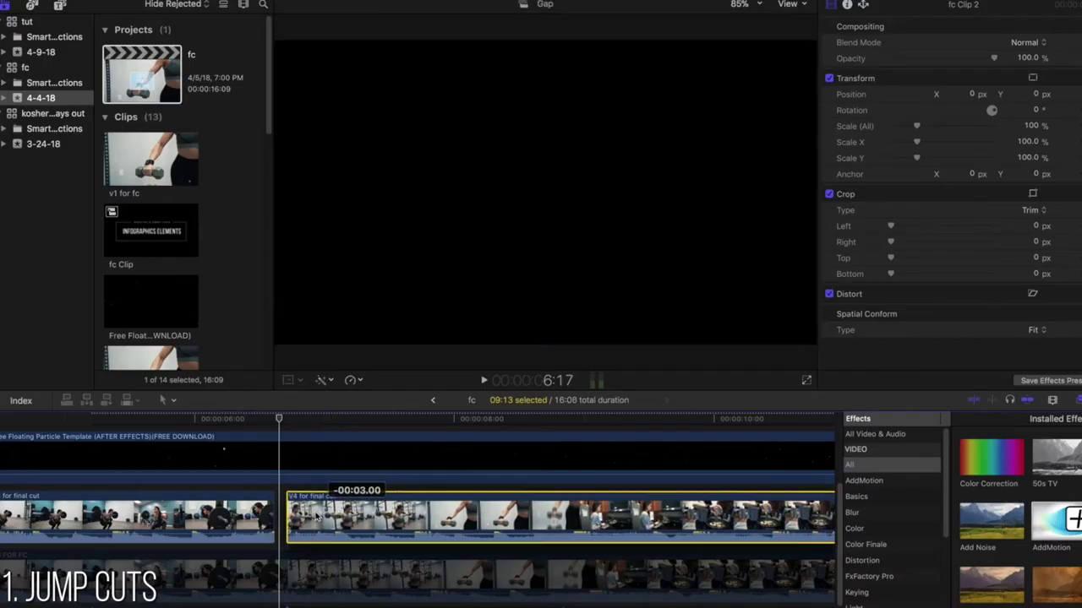
Step: In Final Cut Pro, slide the second "V4 for final cut" clip earlier to meet the preceding clip
left_click_drag(324, 517, 311, 517)
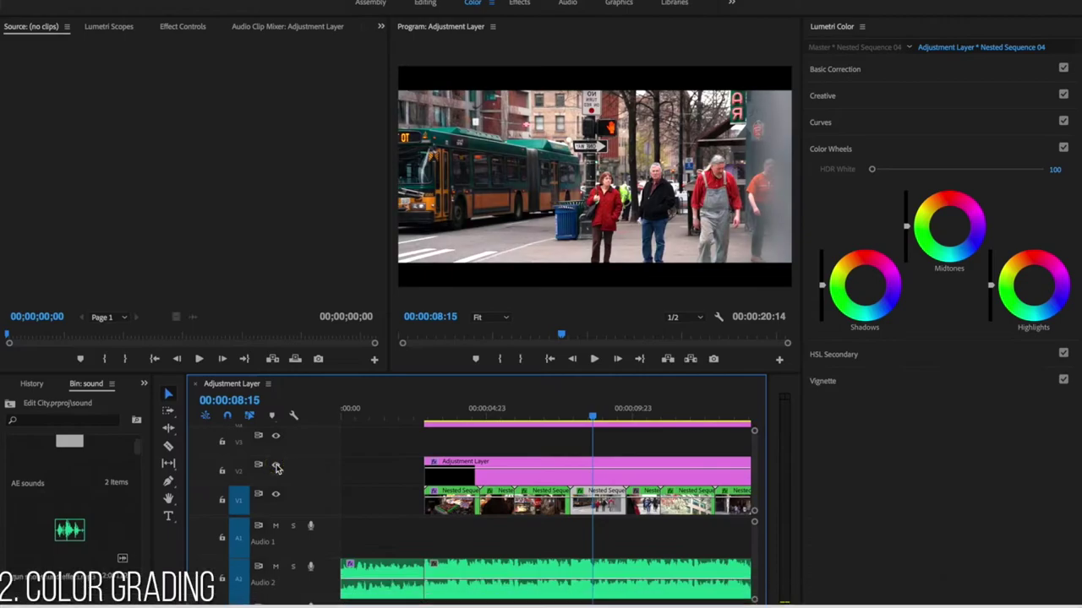
Step: In Premiere Pro, switch the V2 adjustment layer track off and on to compare the street shot's look
left_click(276, 466)
left_click(275, 465)
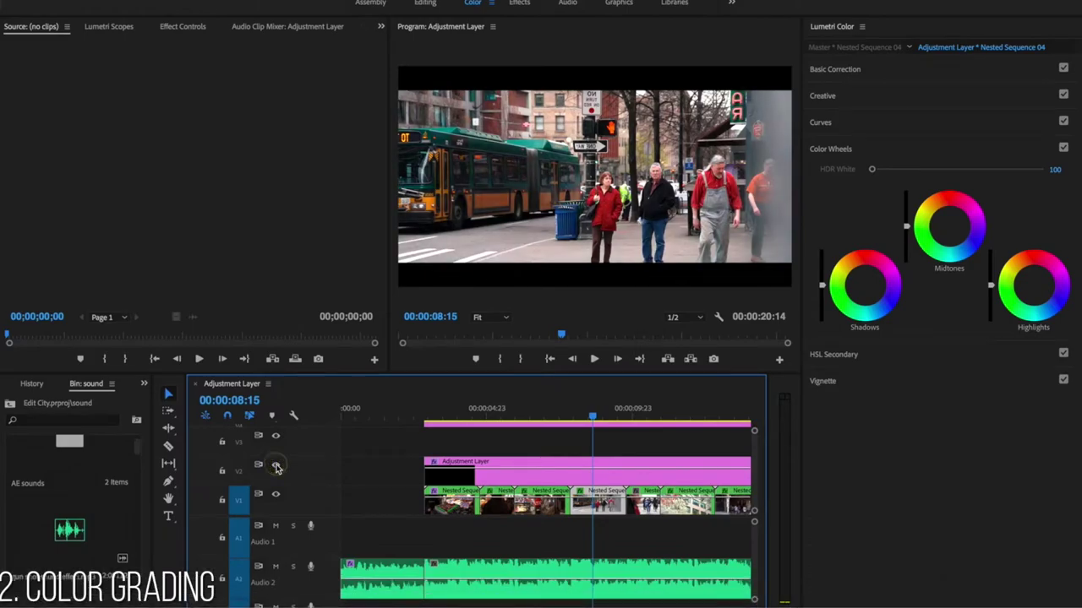
Step: Set the adjustment layer's Lumetri exposure to -0.1 and lower its Creative saturation
left_click(953, 70)
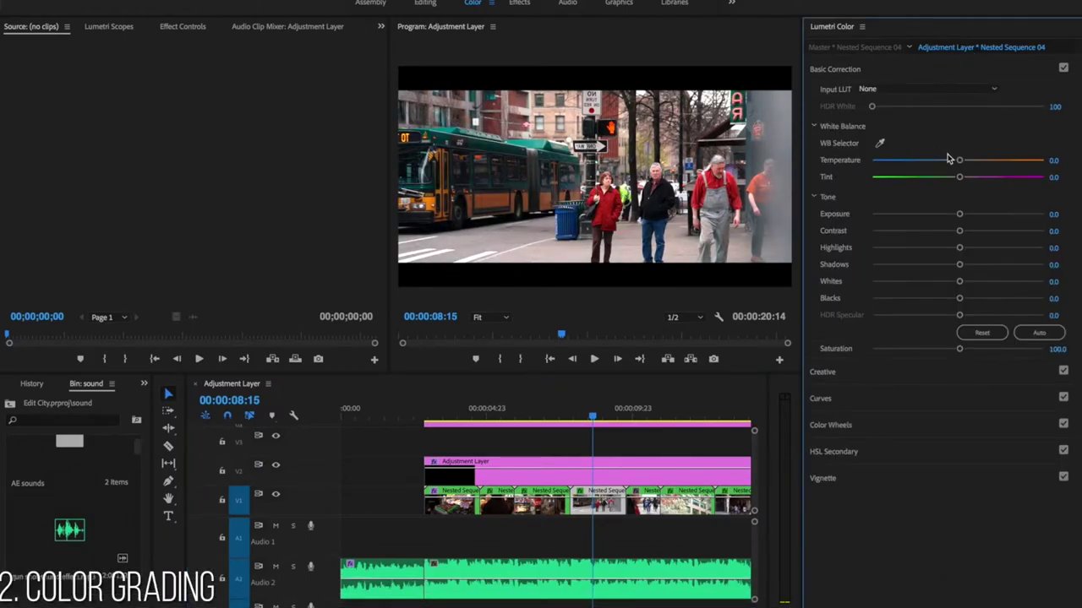
mouse_move(959, 214)
left_mouse_down()
mouse_move(970, 216)
mouse_move(953, 212)
left_mouse_up()
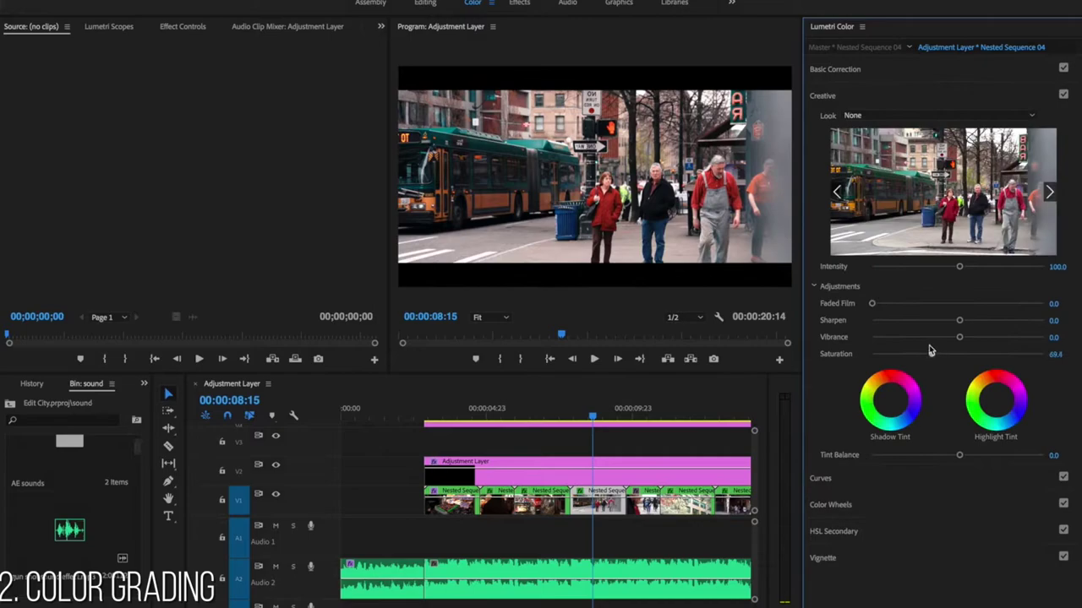
mouse_move(930, 351)
left_mouse_down()
mouse_move(909, 350)
mouse_move(942, 355)
left_mouse_up()
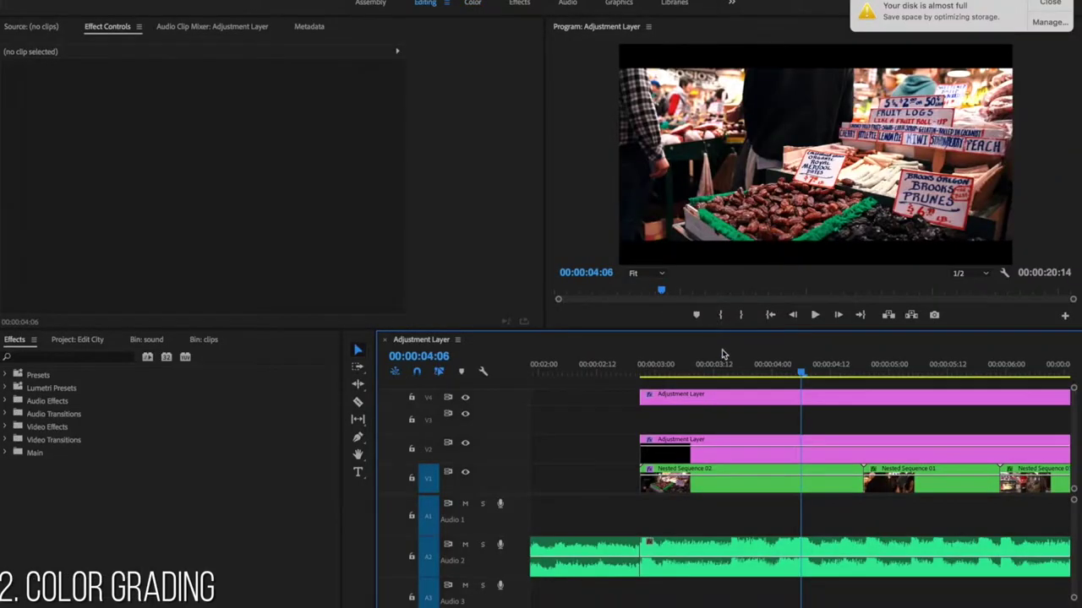
Step: Hide the V4 letterbox track and toggle the V2 adjustment layer track to compare the graded and ungraded footage
left_click(732, 364)
left_click_drag(746, 364, 785, 364)
left_click(466, 398)
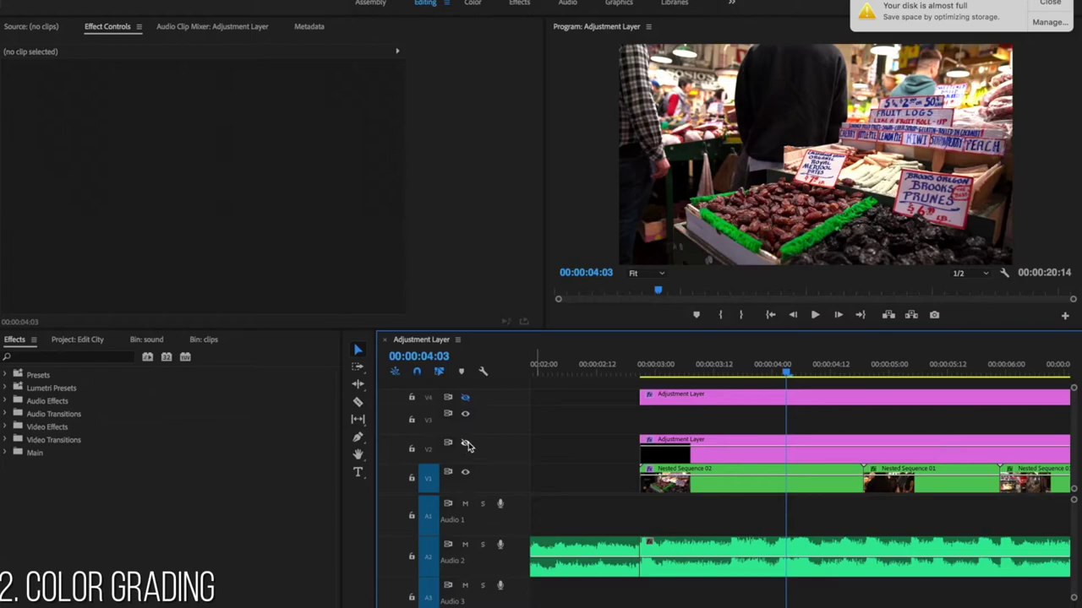
left_click(466, 443)
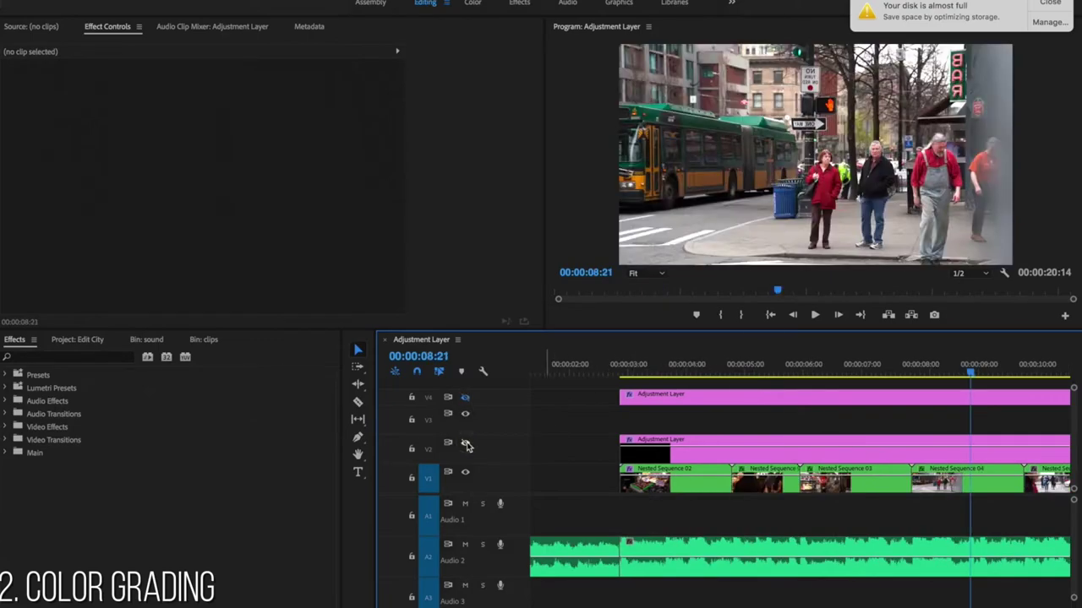
left_click(781, 160)
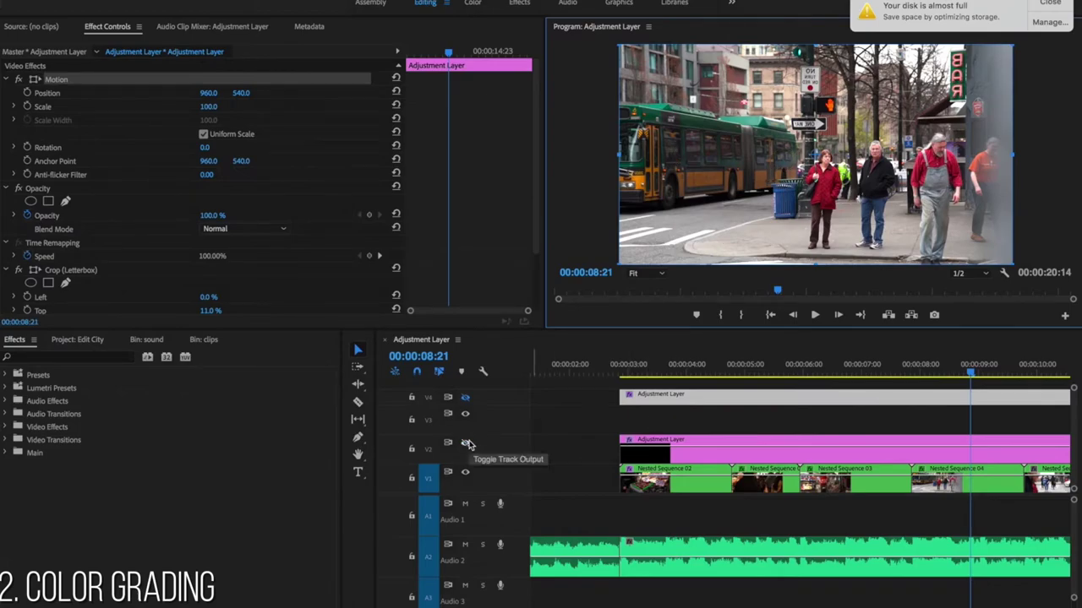
left_click(464, 442)
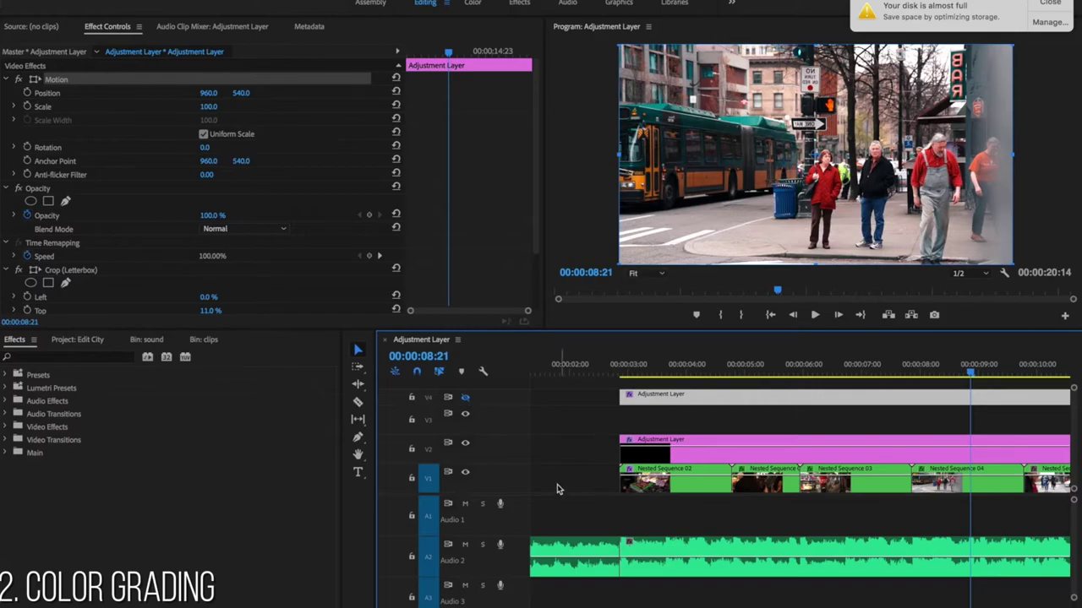
left_click(465, 441)
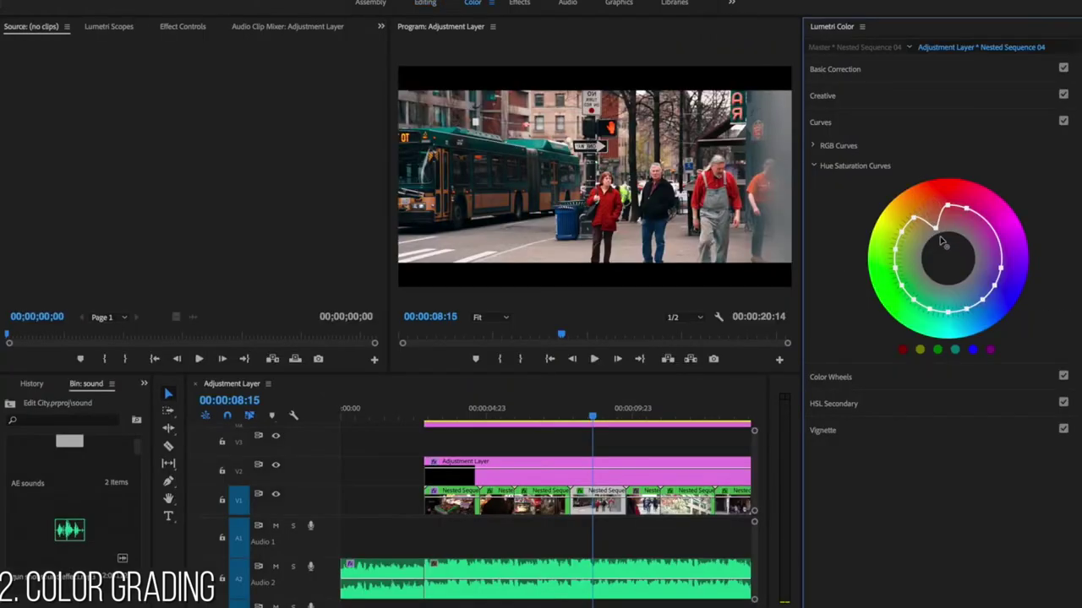
Step: Try reshaping the orange range of the Hue Saturation curve, reset it, and look into HSL Secondary
left_click_drag(942, 242, 926, 203)
left_click(930, 214)
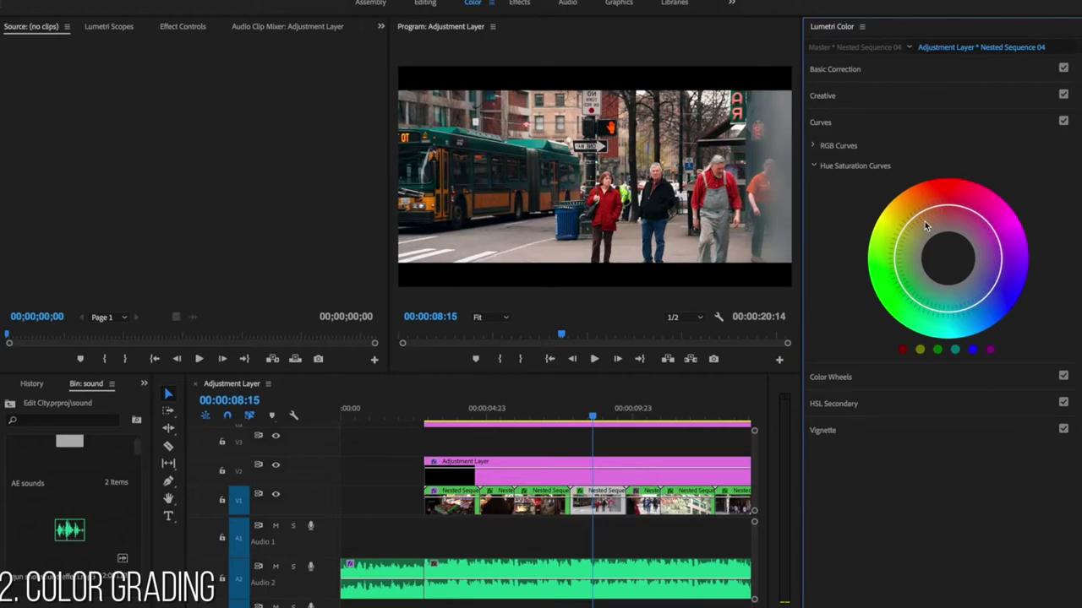
left_click(853, 124)
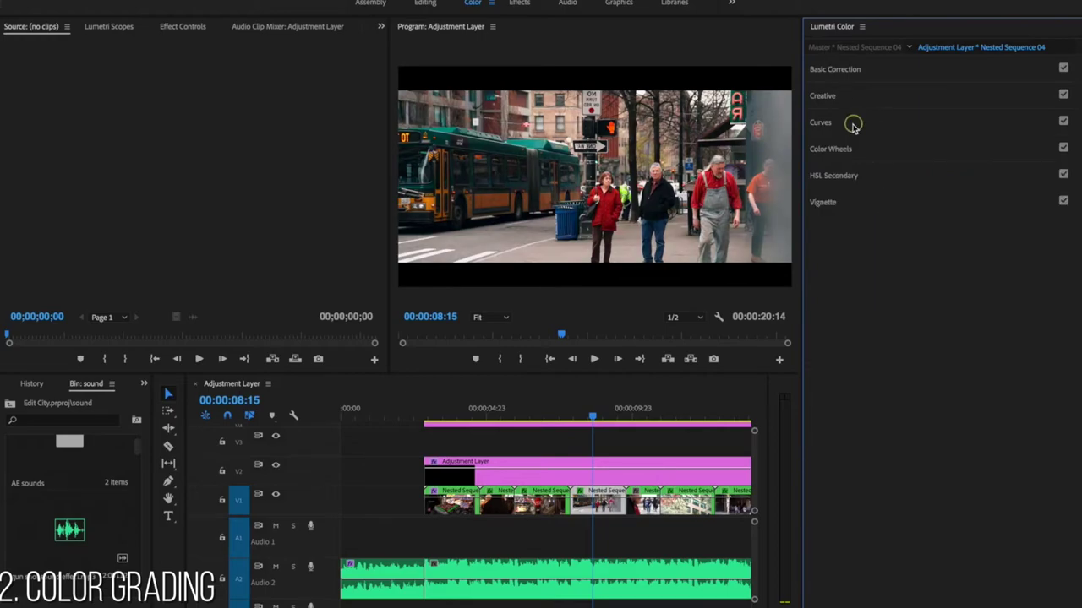
left_click(848, 175)
left_click(847, 175)
Step: Try Basic Correction shadows at about 45 and contrast at about -53, resetting each, and open the Color Wheels
left_click(837, 68)
left_click_drag(949, 266, 988, 267)
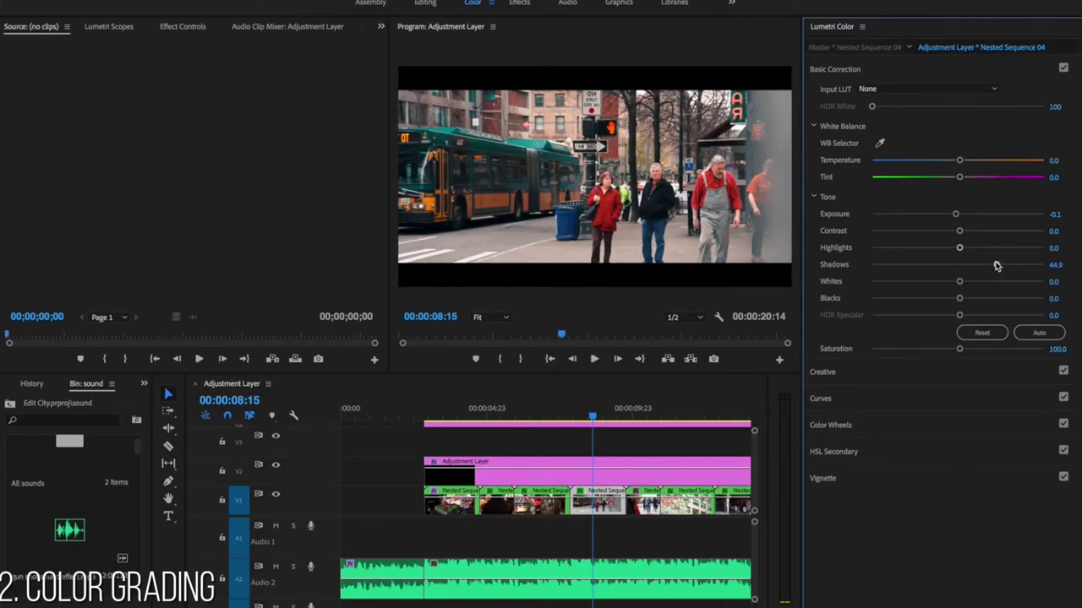
double_click(967, 265)
left_click_drag(956, 229, 911, 231)
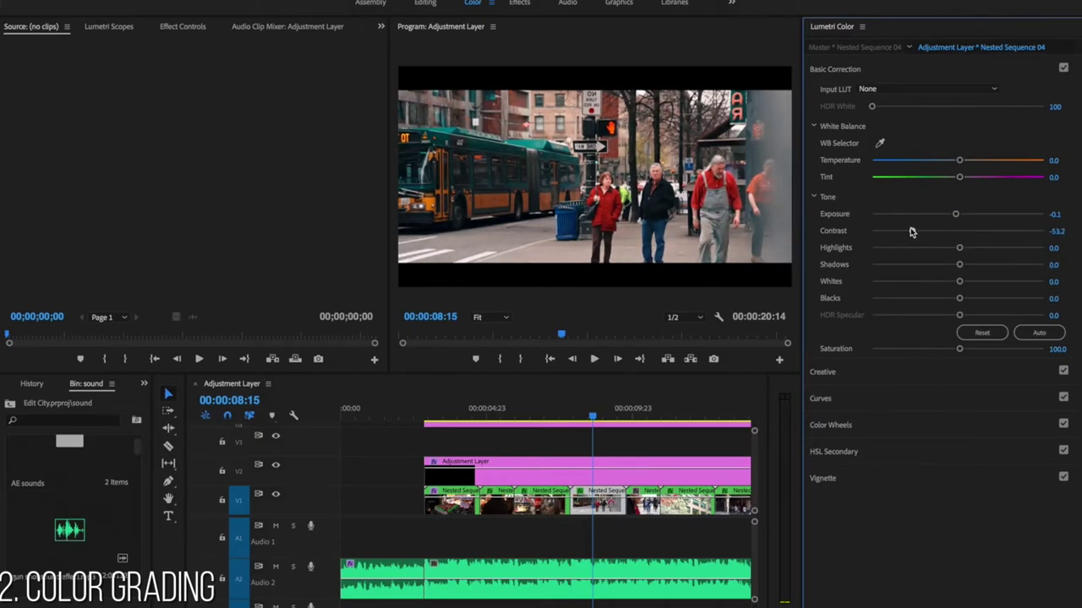
double_click(895, 231)
left_click(853, 427)
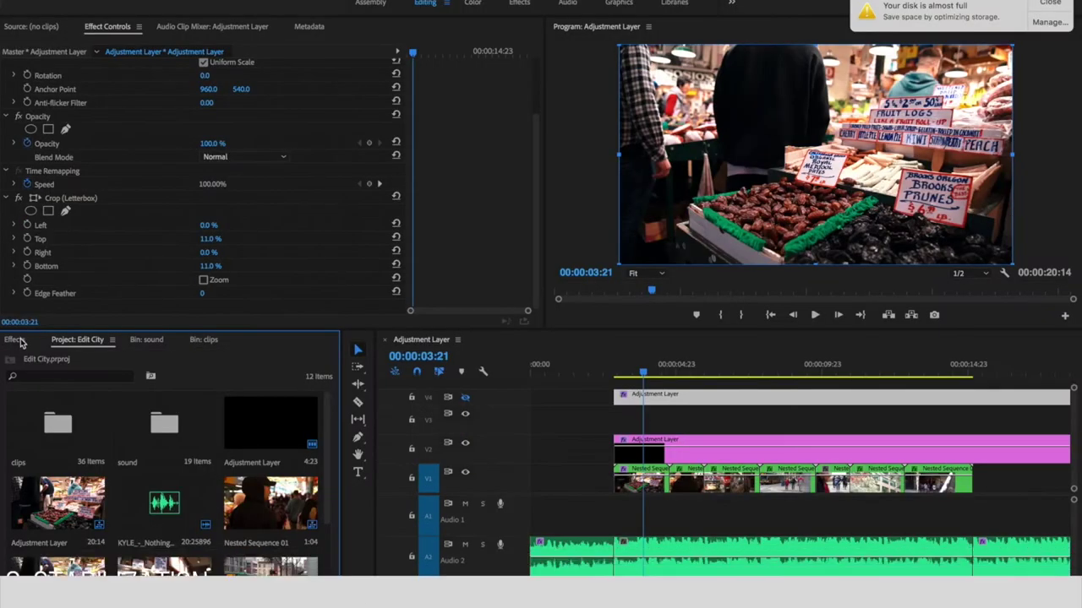
Step: Locate the Warp Stabilizer VFX effect in the Main effects bin
left_click(15, 339)
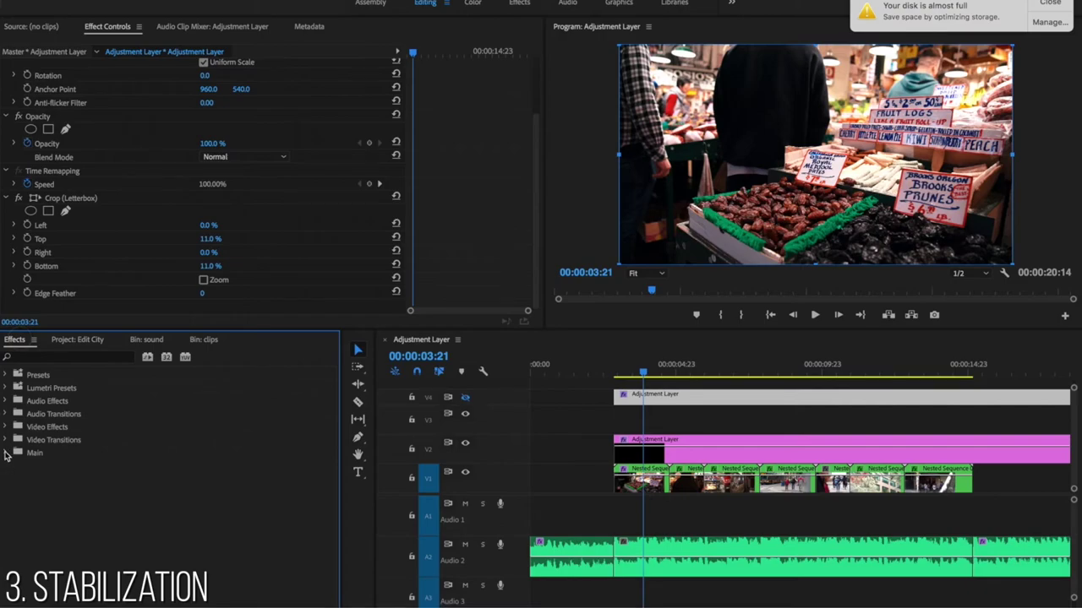
left_click(8, 453)
left_click(68, 519)
left_click(60, 533)
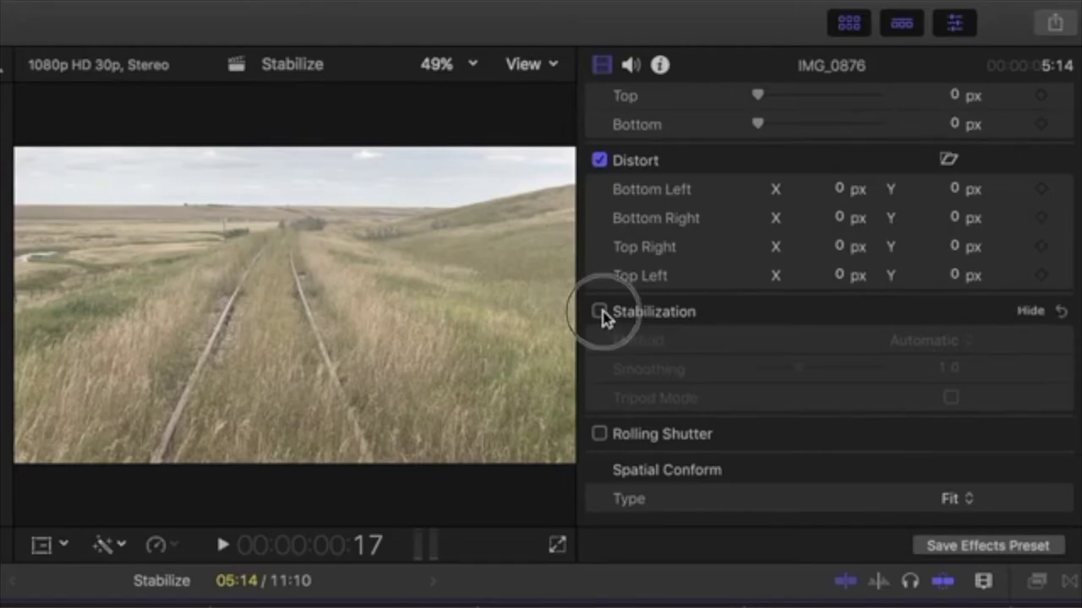
Step: In Final Cut Pro, enable Stabilization for the IMG_0876 clip and open the background task progress
left_click(599, 312)
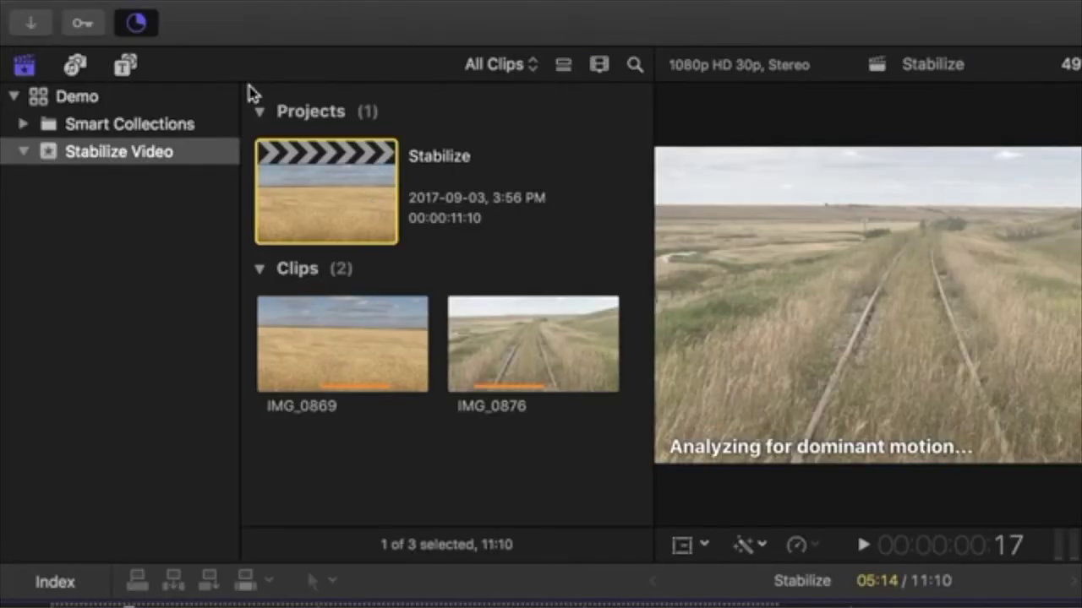
left_click(135, 24)
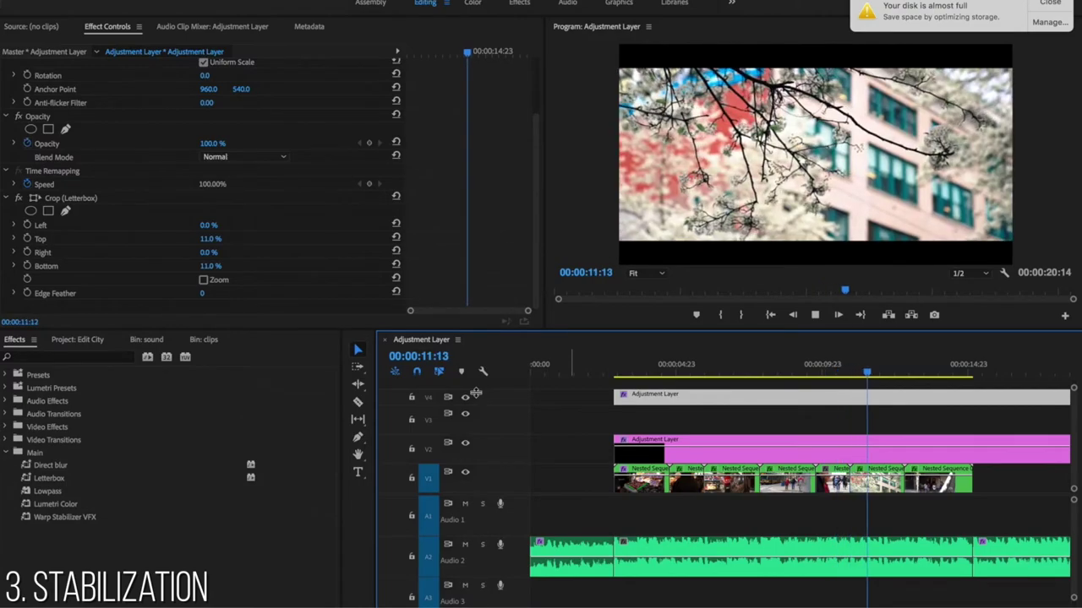
Step: In Premiere Pro, play back the edited nested sequences from near the start of the footage
left_click(642, 369)
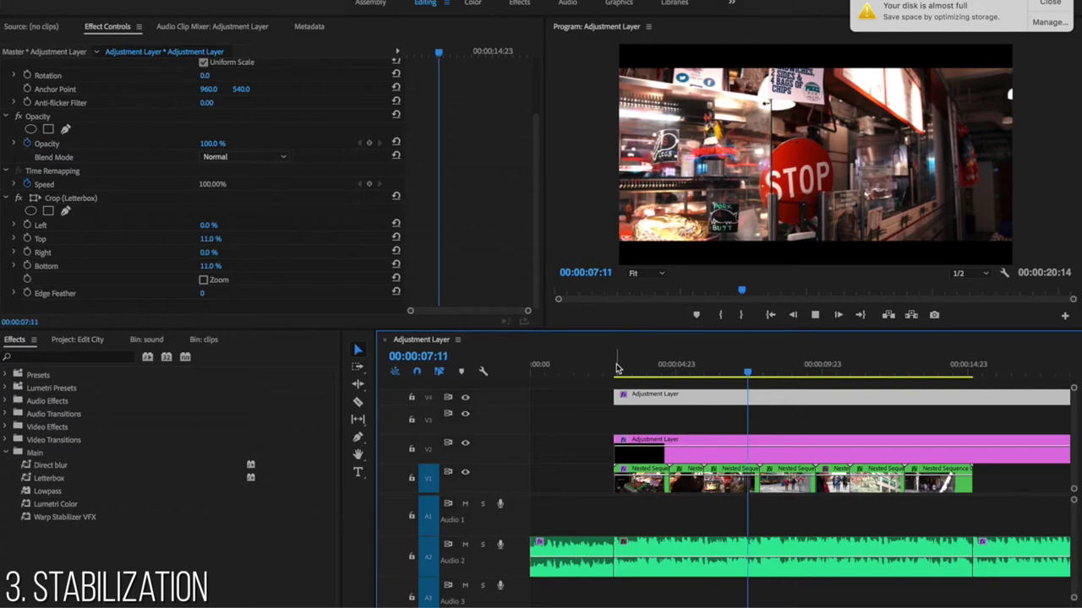
left_click(638, 369)
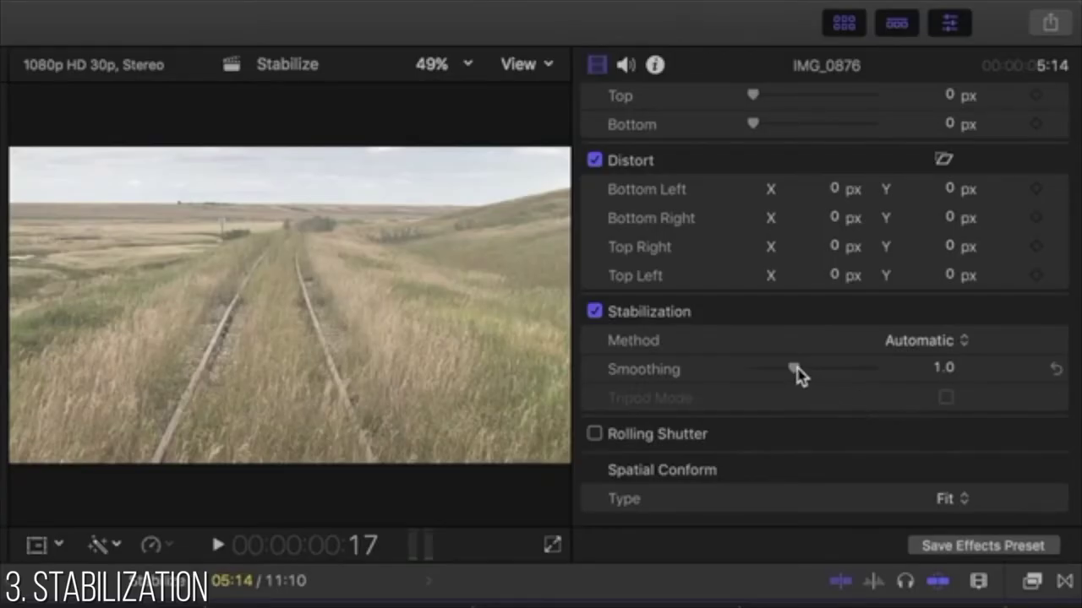
Step: In Final Cut Pro, adjust the Stabilization smoothing amount of the IMG_0876 clip
left_click(796, 375)
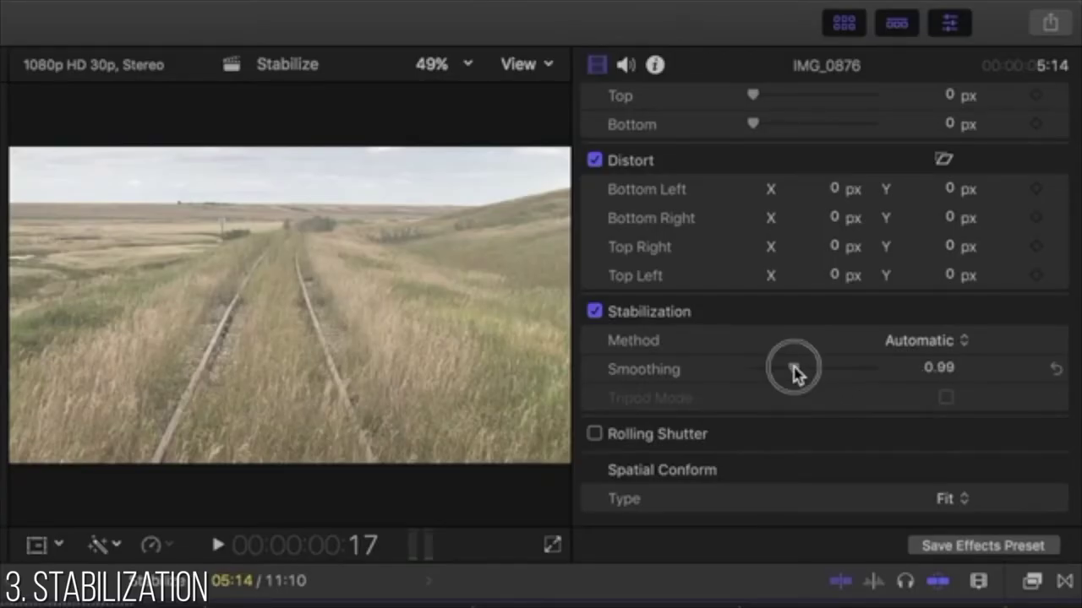
left_click_drag(796, 375, 941, 369)
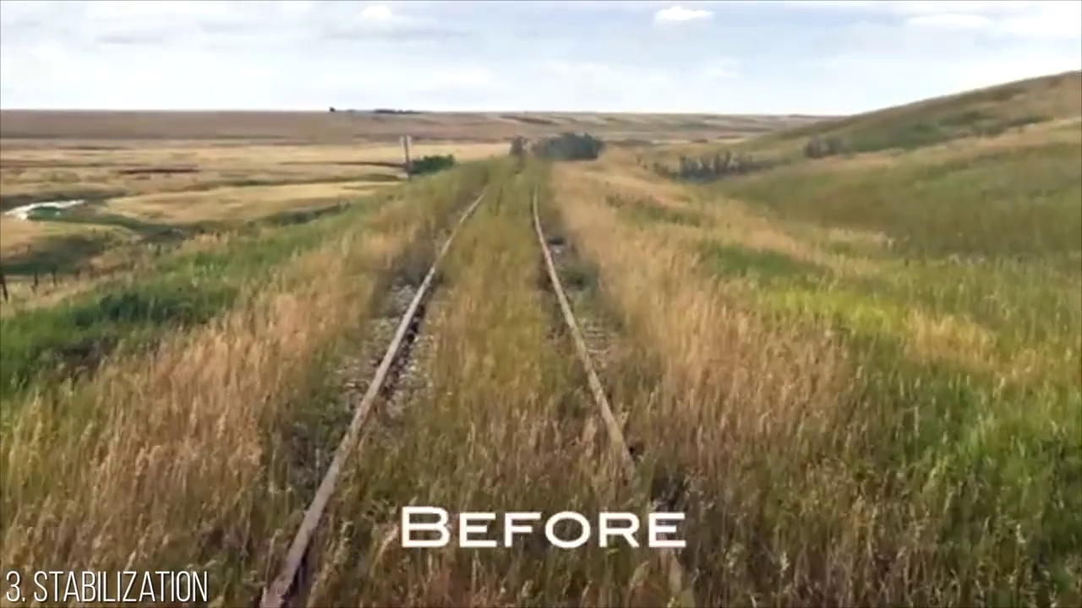